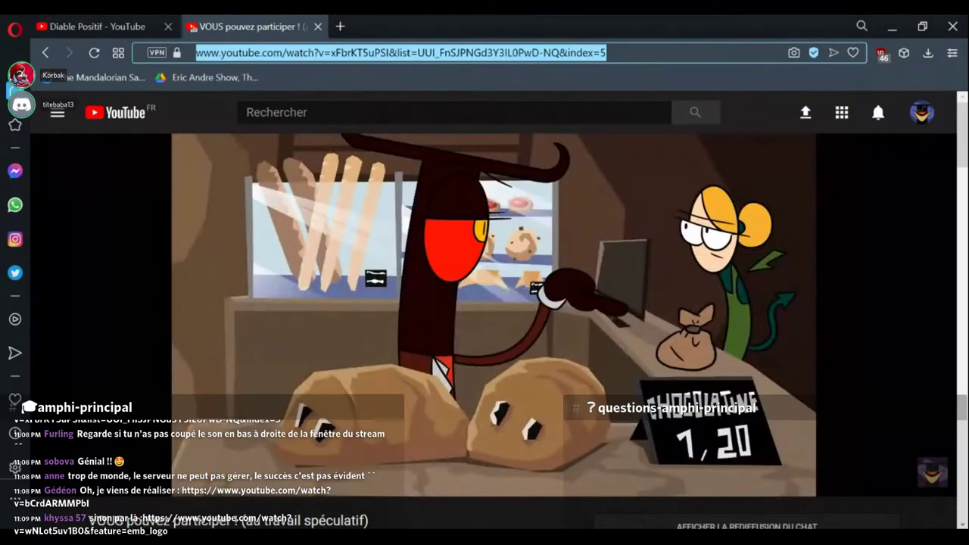
- Switch from the YouTube video to TVPaint and view the opening frames of the bisous project
left_click(493, 318)
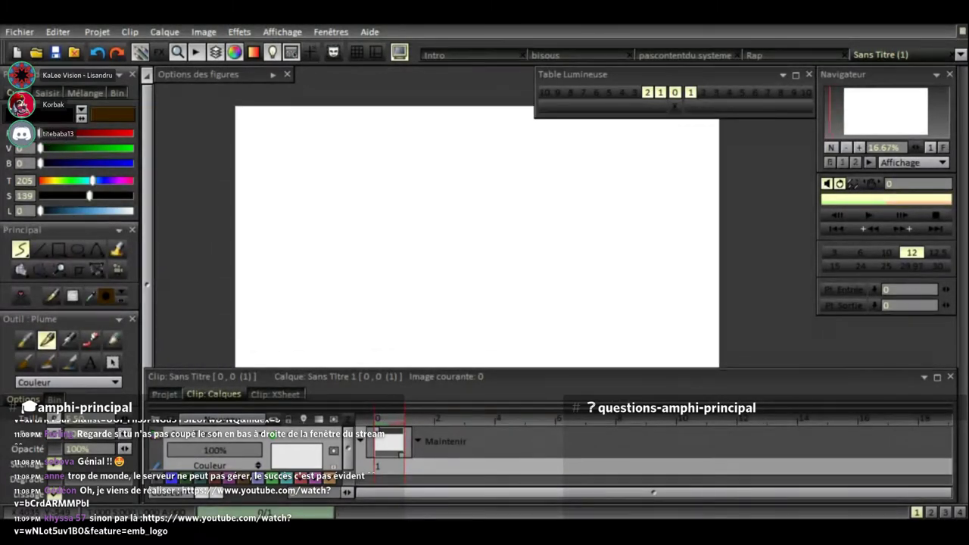
key("ctrl+Tab")
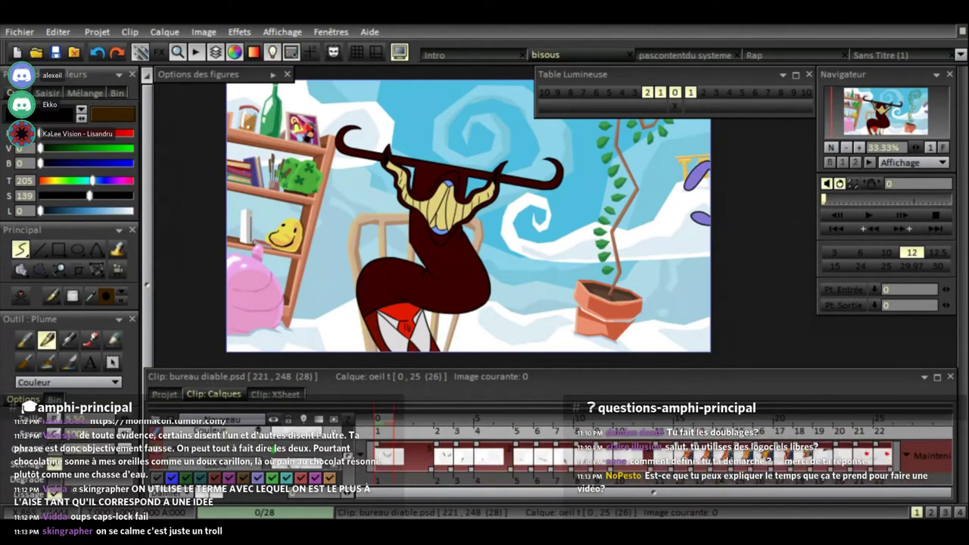
left_click(653, 491)
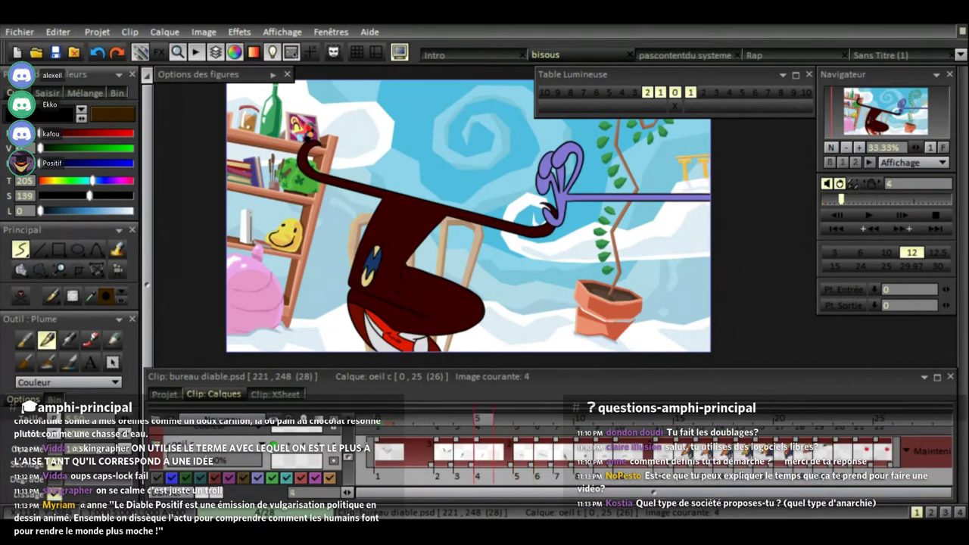
left_click(197, 434)
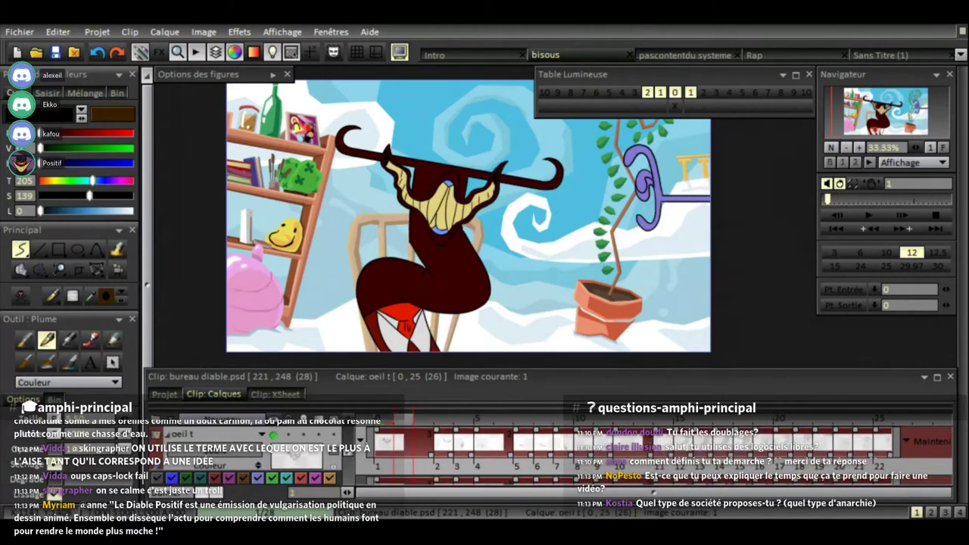
left_click(197, 434)
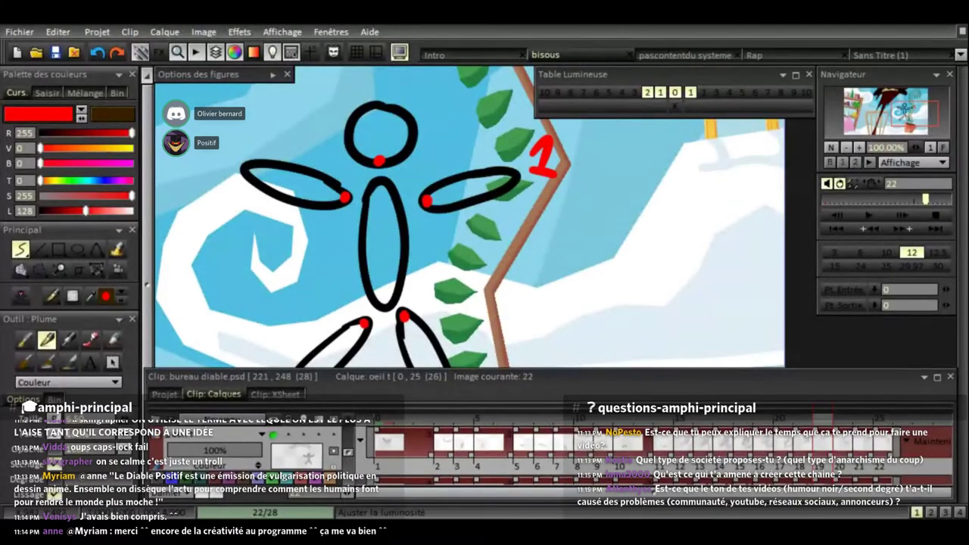
- Sketch a second, lowered arm pose on the stick figure and mark it with a dark red 5 and an arrow from the 1
mouse_move(426, 203)
left_mouse_down()
mouse_move(453, 284)
mouse_move(483, 284)
mouse_move(462, 231)
mouse_move(428, 203)
left_mouse_up()
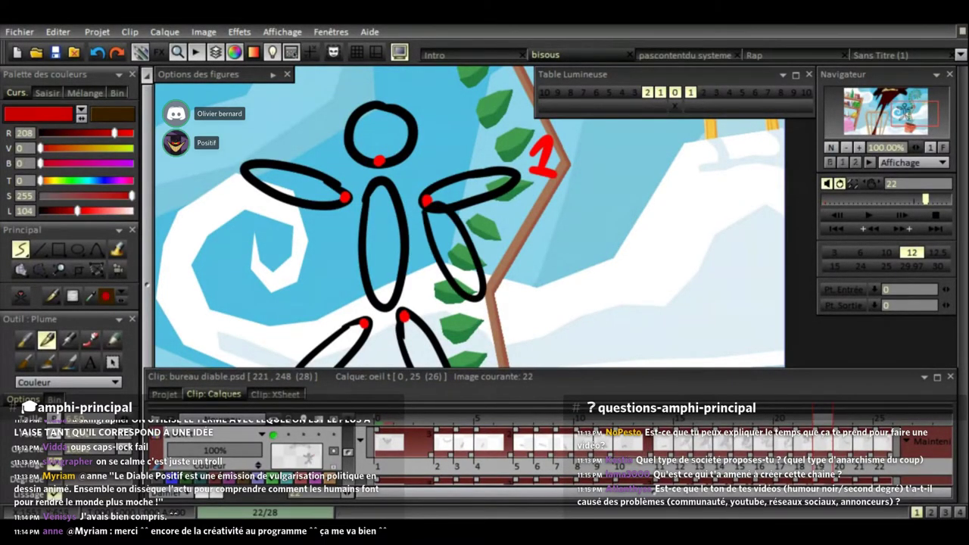
left_click(516, 300)
left_click_drag(508, 303, 506, 333)
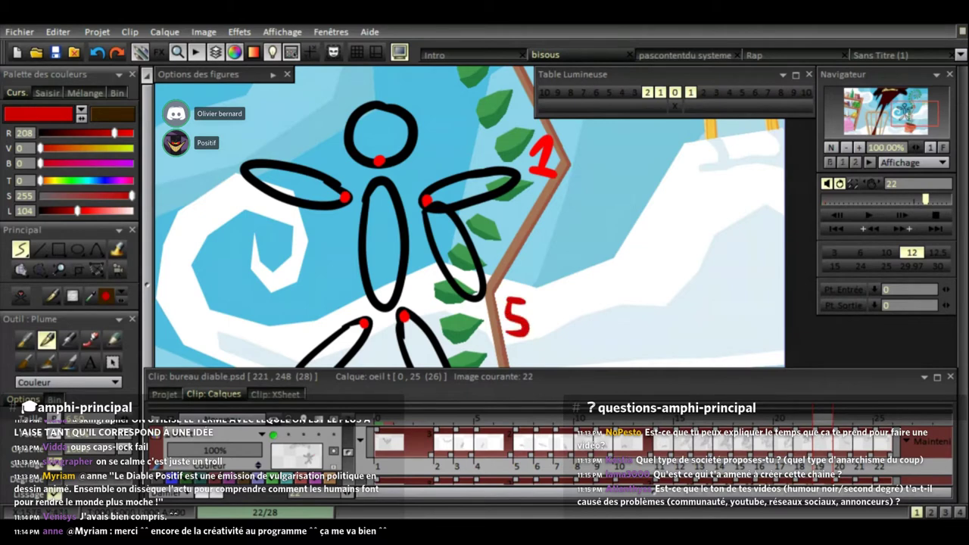
mouse_move(533, 192)
left_mouse_down()
mouse_move(536, 224)
mouse_move(523, 271)
mouse_move(506, 286)
mouse_move(530, 274)
left_mouse_up()
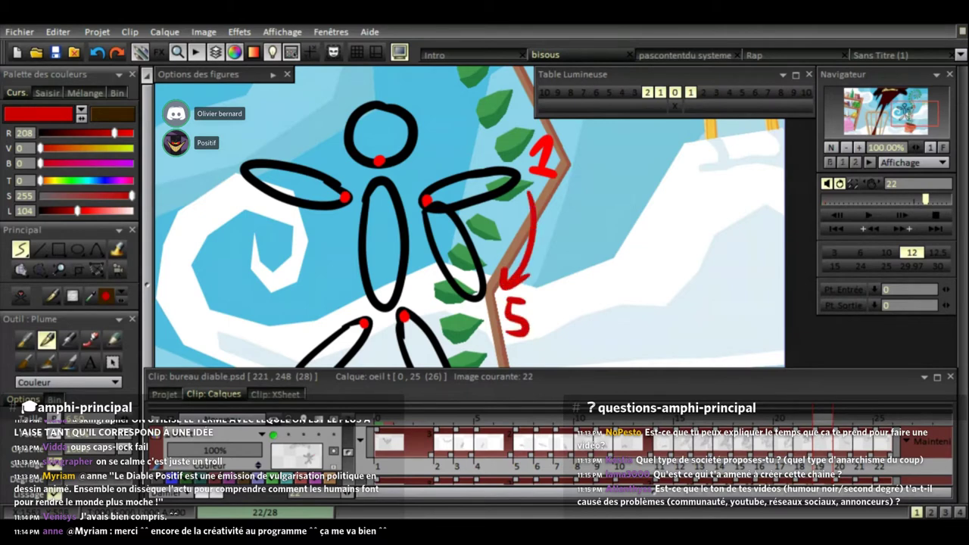
mouse_move(526, 191)
left_mouse_down()
mouse_move(515, 214)
mouse_move(549, 206)
left_mouse_up()
- Undo all the stick-figure sketch strokes, number labels and red joint dots on frame 22
key("ctrl+z")
key("ctrl+z")
key("ctrl+z")
key("ctrl+z")
key("ctrl+z")
key("ctrl+z")
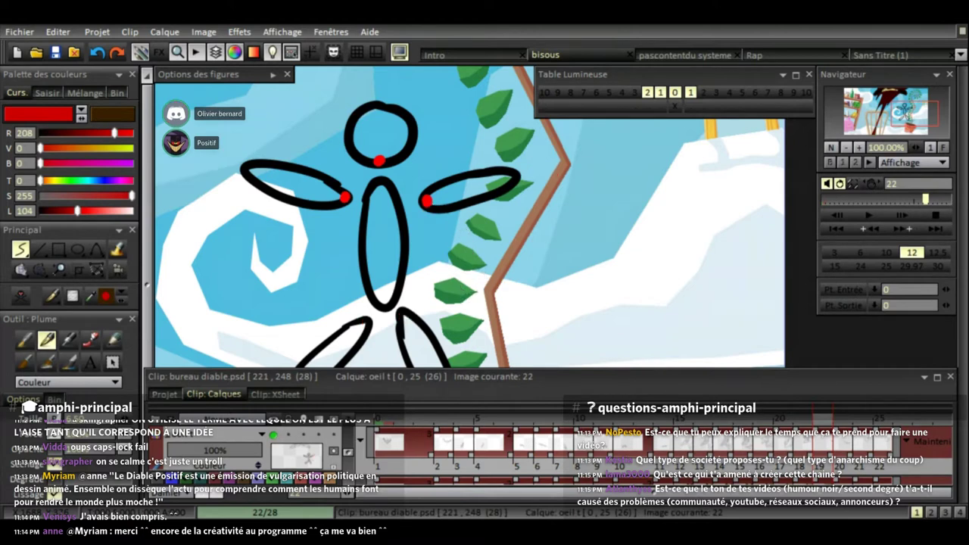
key("ctrl+z")
key("ctrl+z")
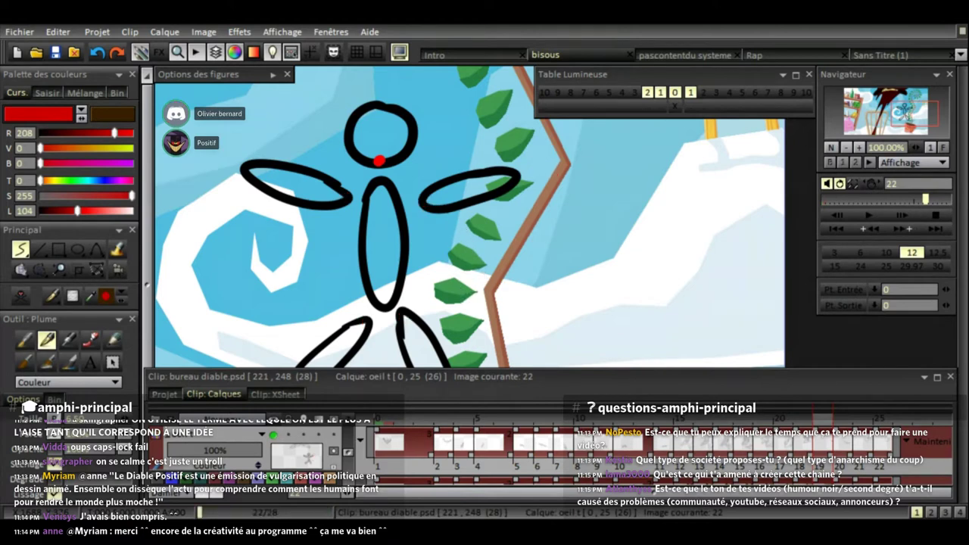
key("ctrl+z")
key("ctrl+z")
key("ctrl+z")
key("ctrl+z")
key("ctrl+z")
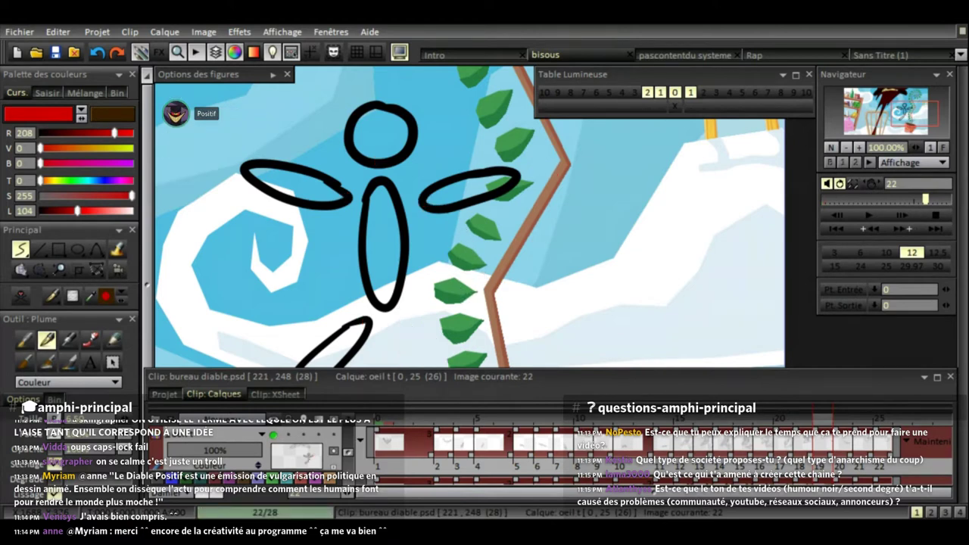
key("ctrl+z")
key("ctrl+z")
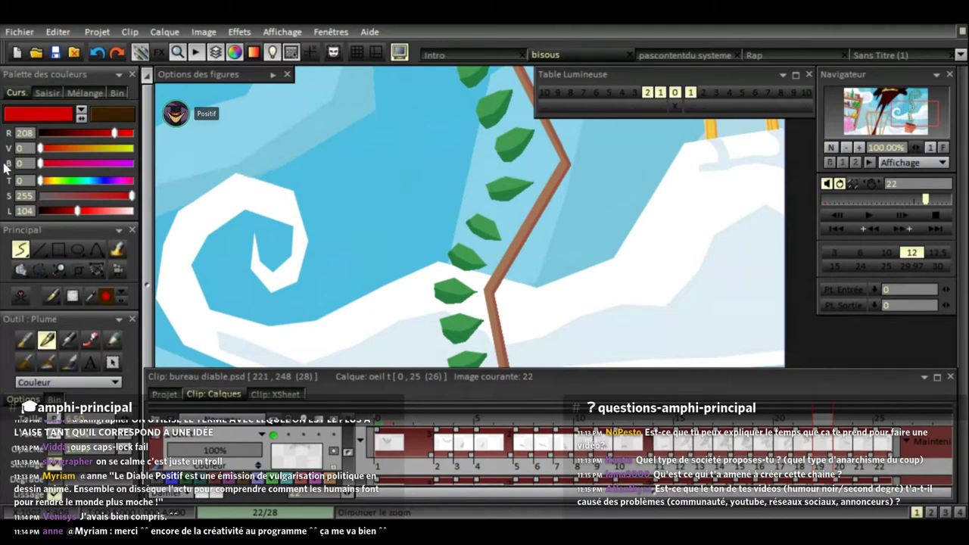
- Hide the devil and eye colour layers, diable c and oeil c, on frame 4 so only the line art shows
key("minus")
key("minus")
key("minus")
key("ctrl+z")
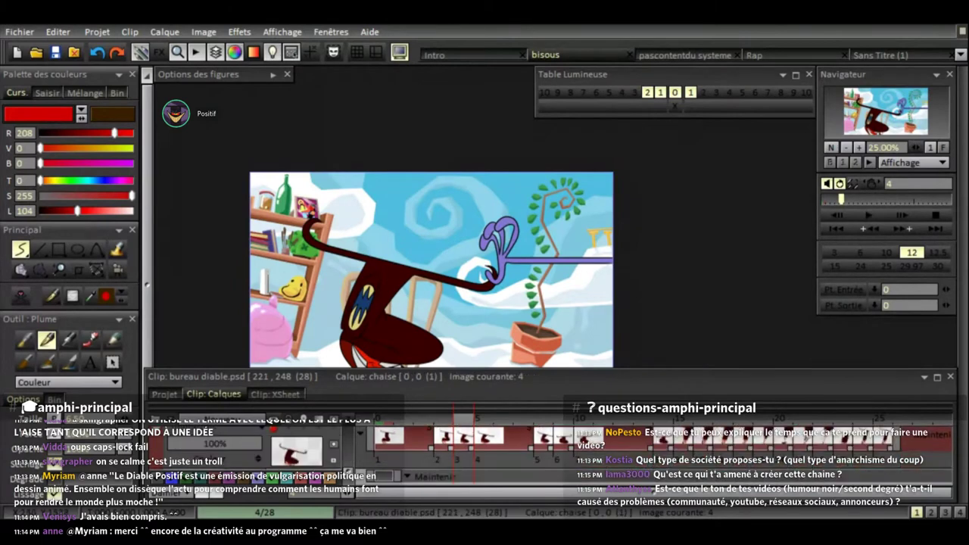
key("ctrl+z")
key("ctrl+shift+z")
key("ctrl+z")
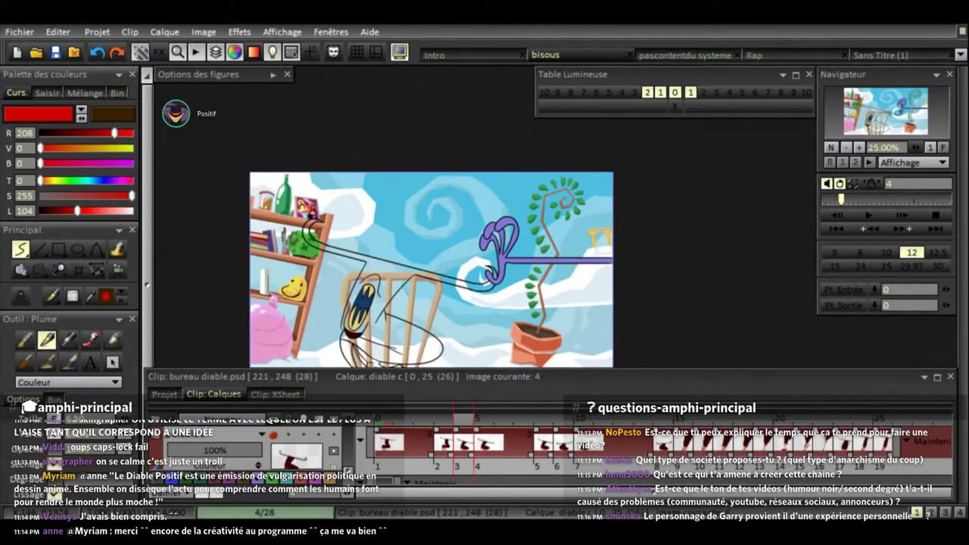
key("ctrl+z")
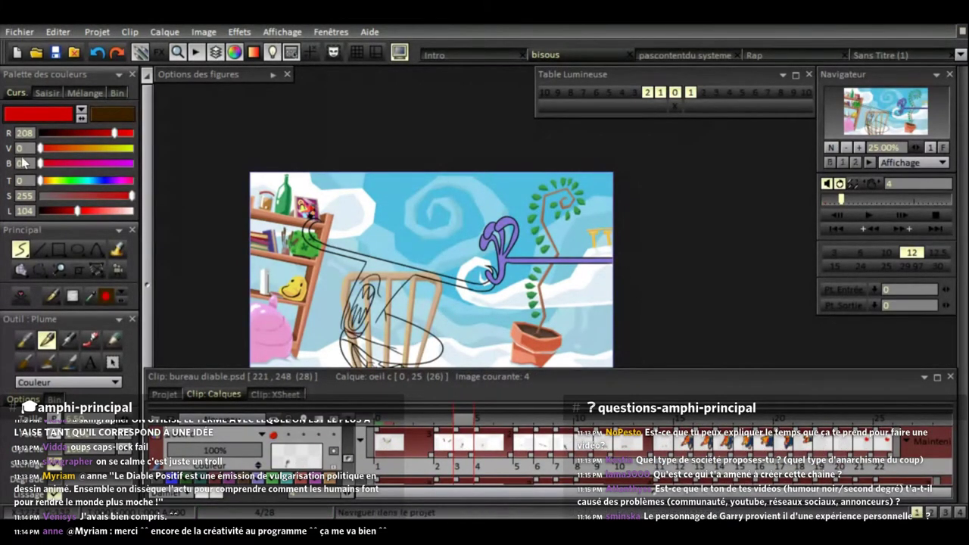
- Examine the devil's uncoloured line art up close on frames 4 and 15
key("plus")
key("plus")
key("space")
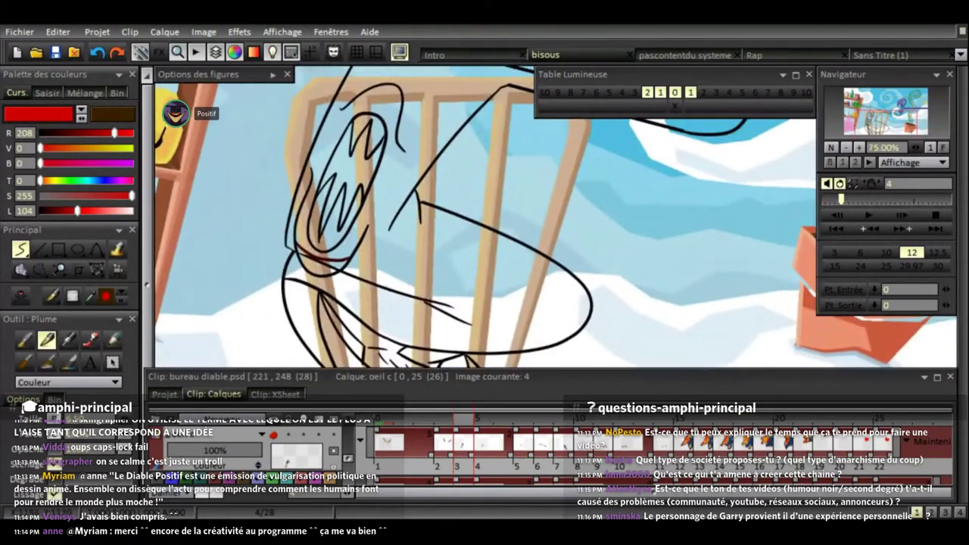
key("minus")
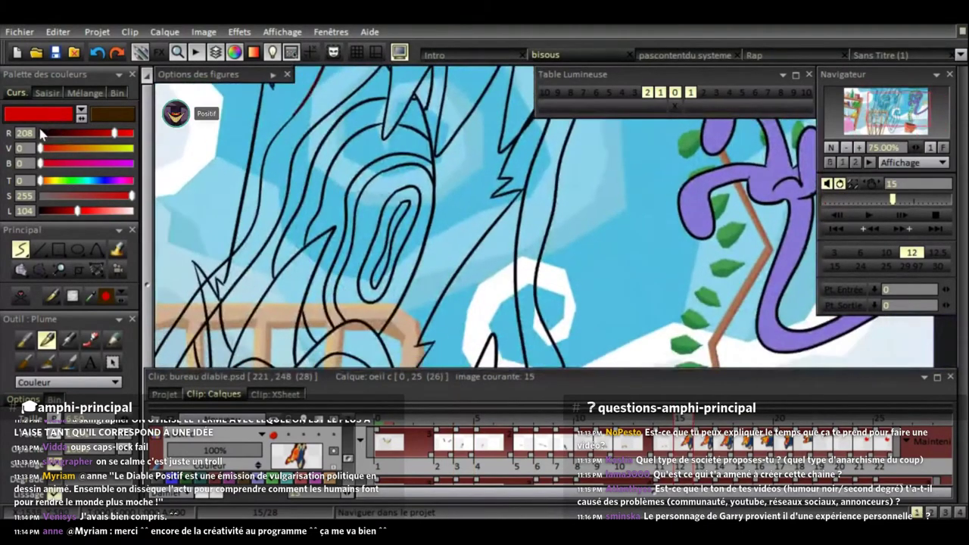
- Raise the light table opacity of the frames adjacent to frame 15 to overlay their line art in blue and red
key("Down")
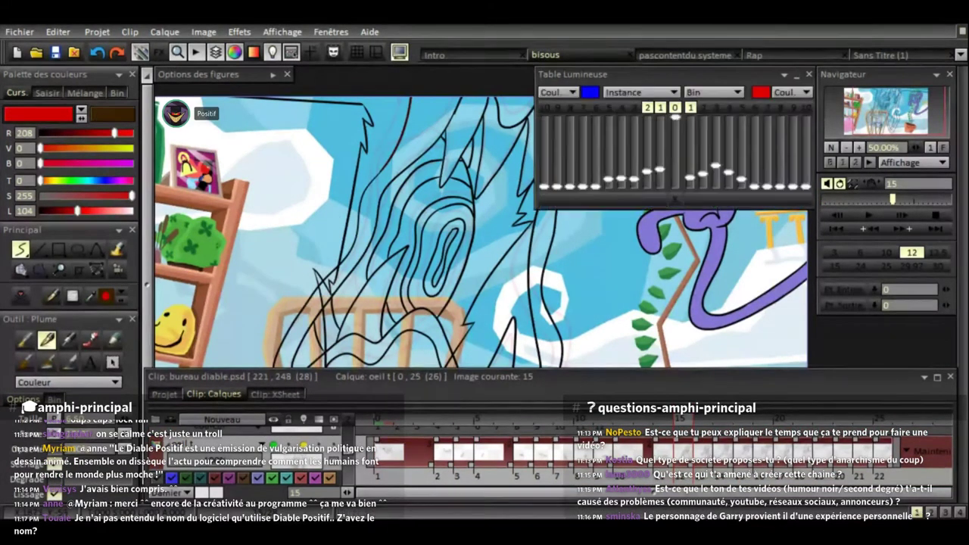
left_click_drag(661, 170, 690, 153)
key("plus")
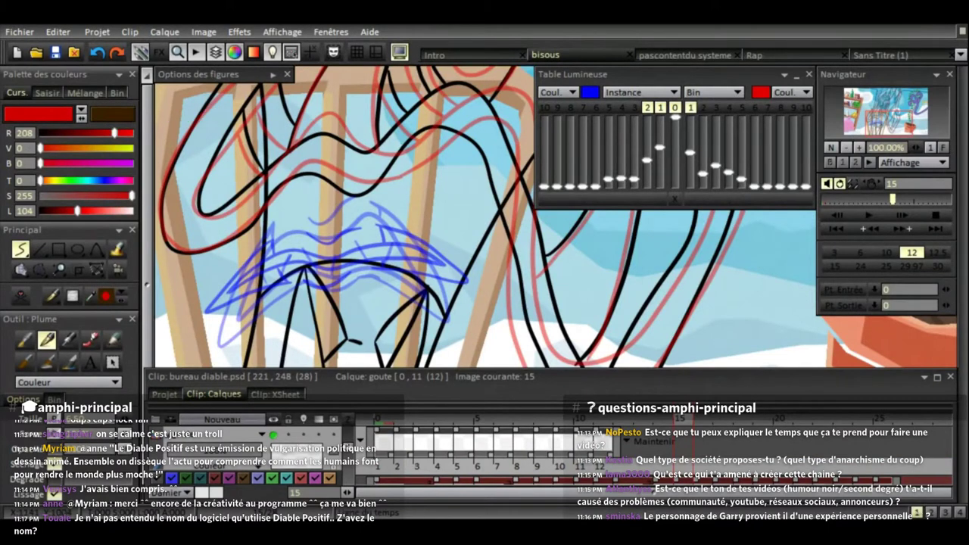
key("Left")
key("Left")
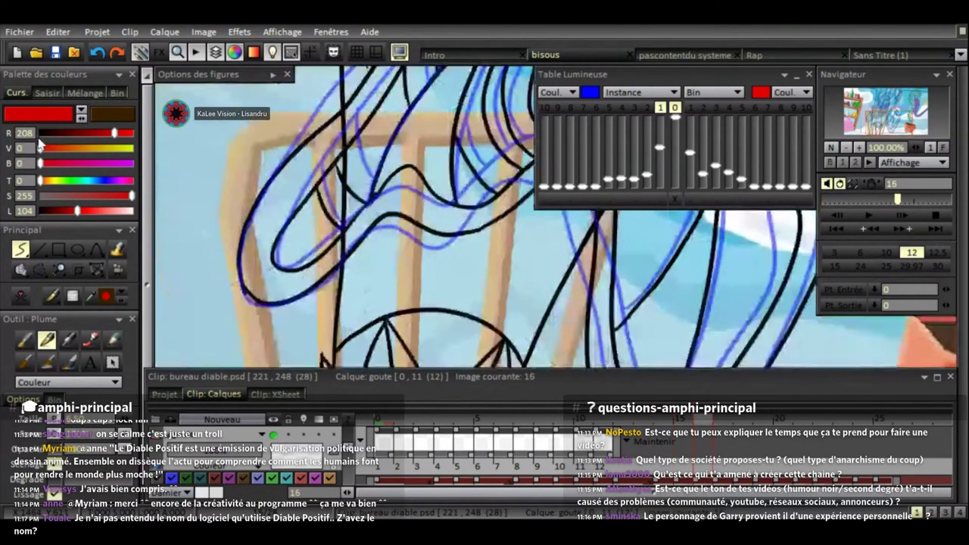
- Step back and forth through the frames up to frame 19, comparing each pose with the overlaid previous drawing
key("minus")
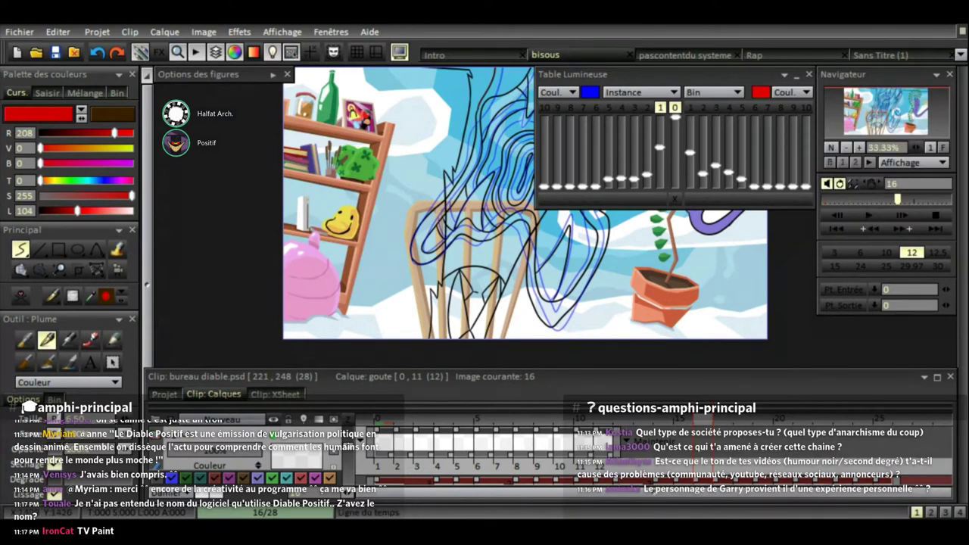
key("Left")
key("Left")
key("Left")
key("Left")
key("Right")
key("Right")
key("Right")
key("Right")
key("Right")
key("Right")
key("Right")
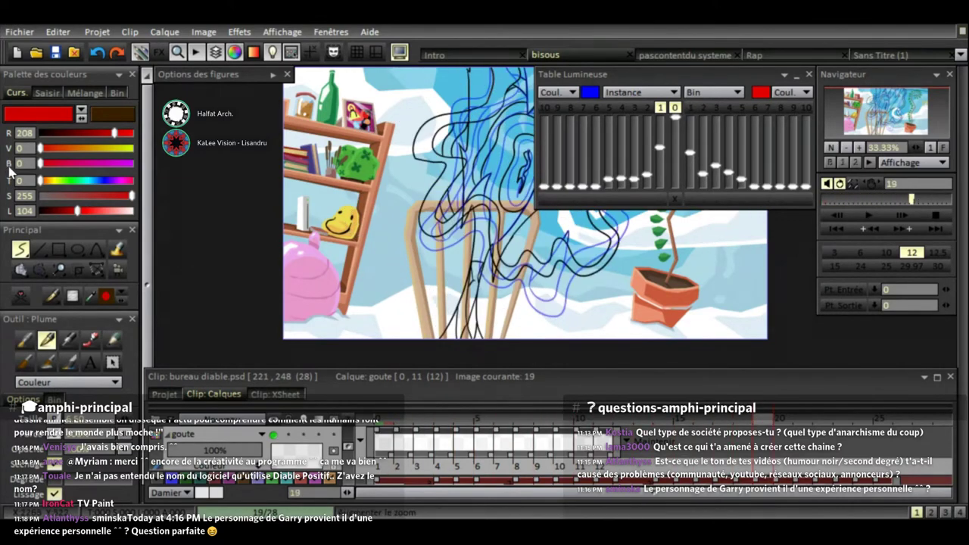
key("slash")
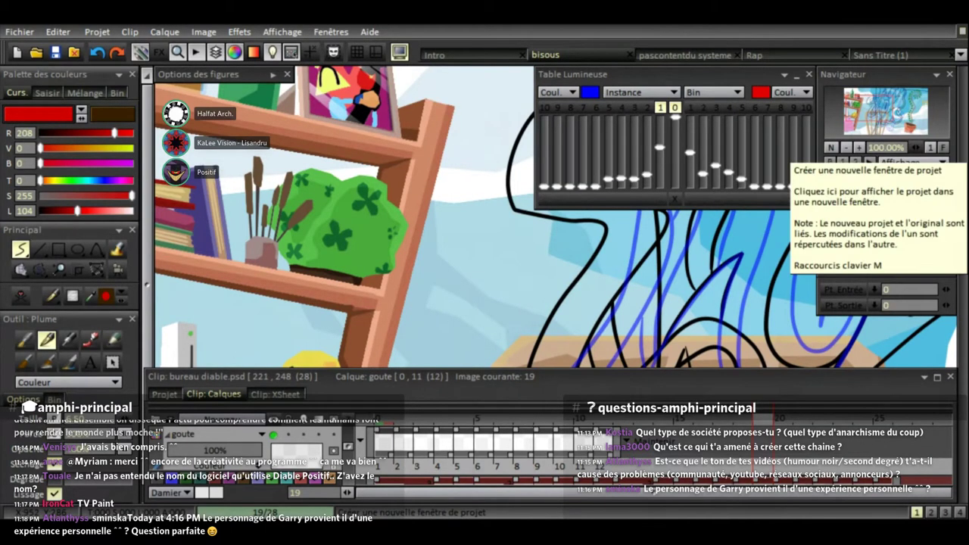
left_click(847, 147)
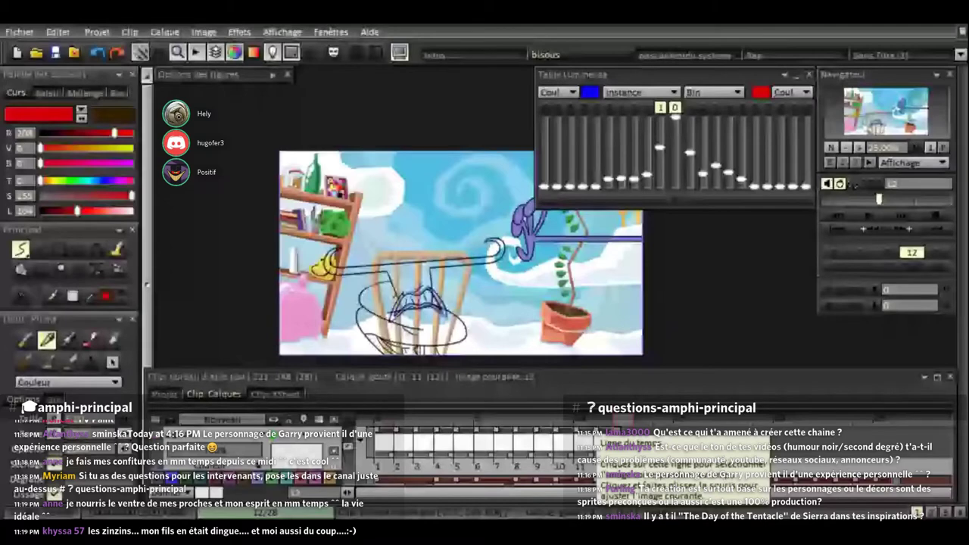
- Switch to the Rap project and scrub the hooded character's animation to frame 26 and back to frame 14
left_click(755, 54)
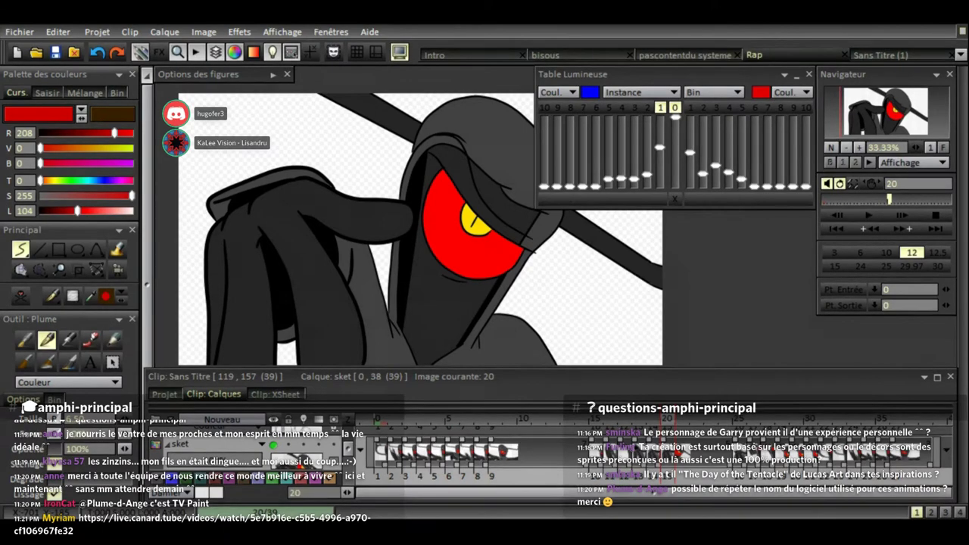
left_click(754, 419)
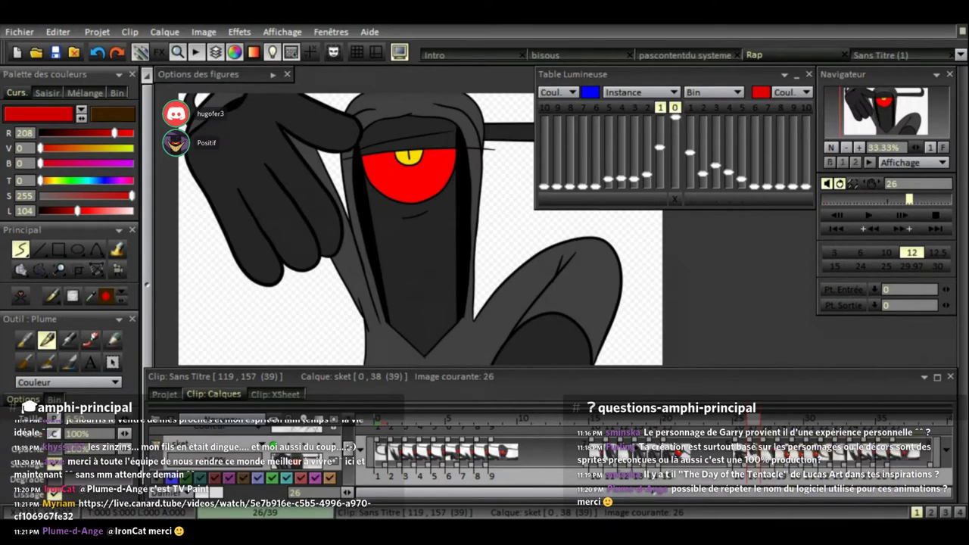
left_click_drag(754, 419, 581, 419)
- Browse the Rap project's storyboard clips, reopen the hooded character's clip and view frame 23
left_click(165, 394)
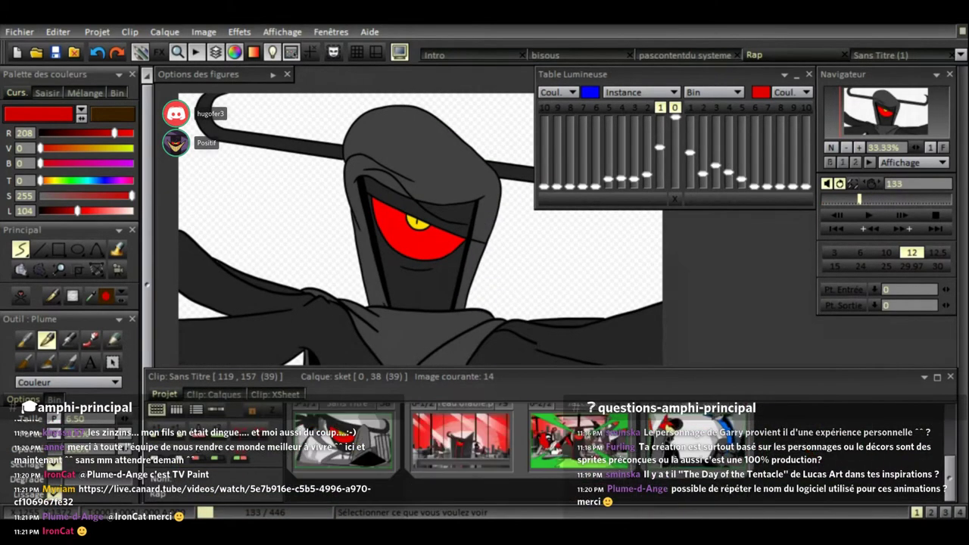
scroll(523, 454, "down", 1)
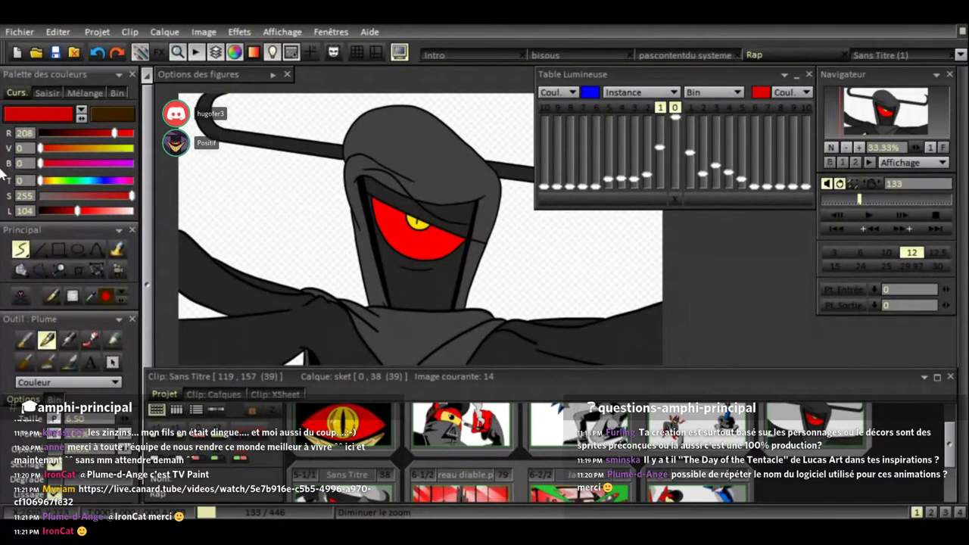
key("minus")
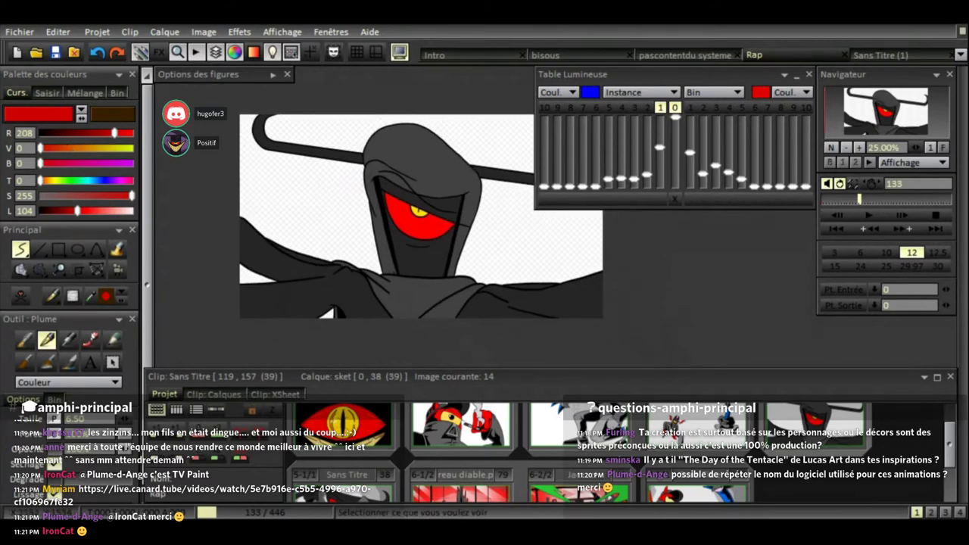
scroll(523, 447, "down", 1)
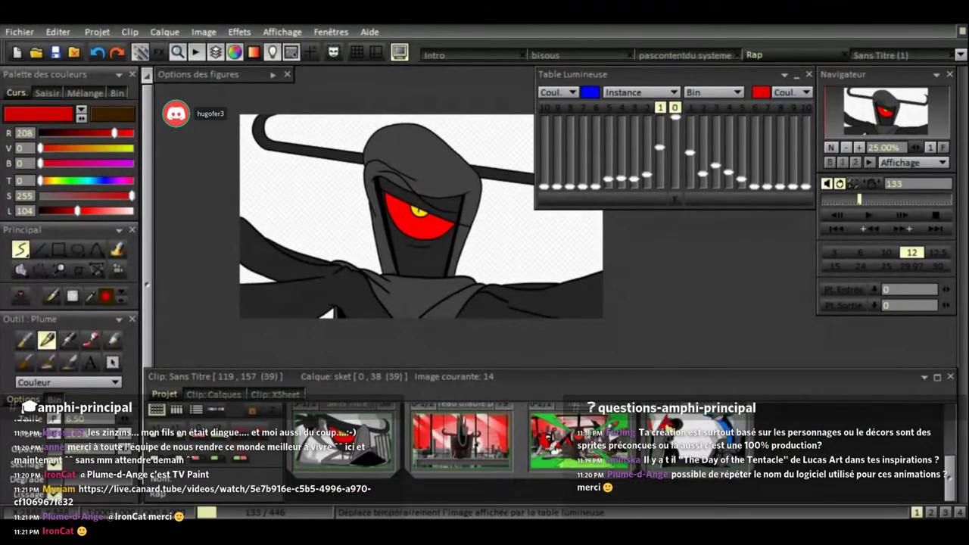
scroll(818, 455, "up", 1)
double_click(814, 455)
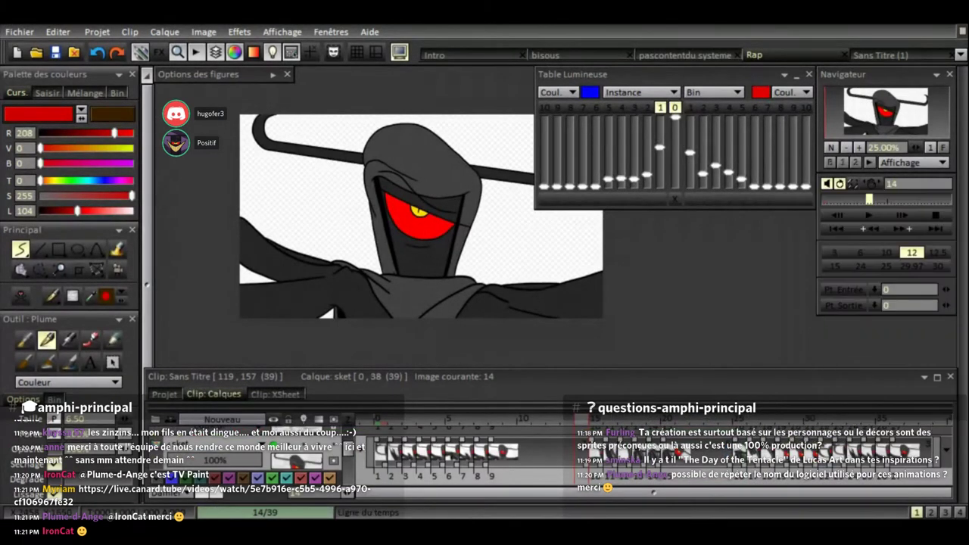
left_click(712, 419)
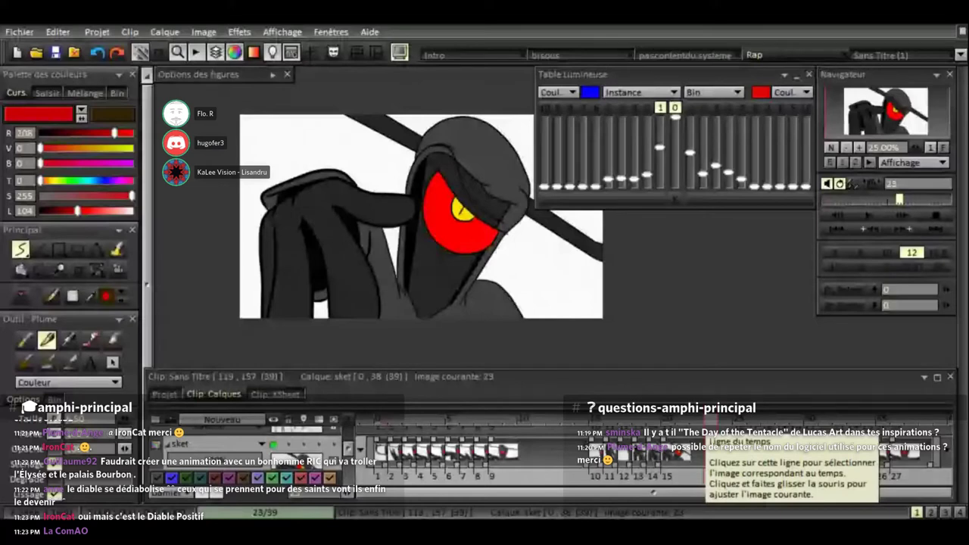
- Switch to the Intro project and open its first storyboard clip, Buisson.psd, to view the animation
left_click(455, 55)
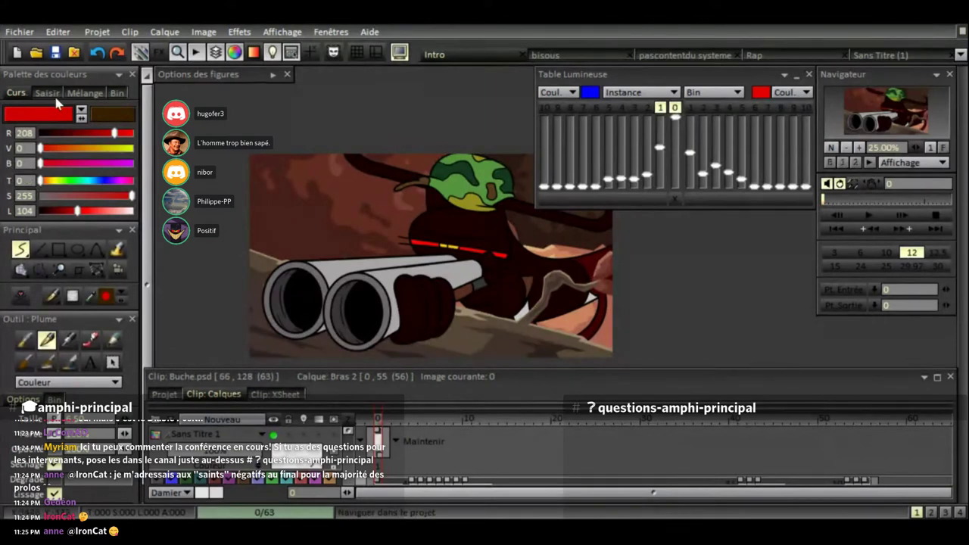
left_click(165, 394)
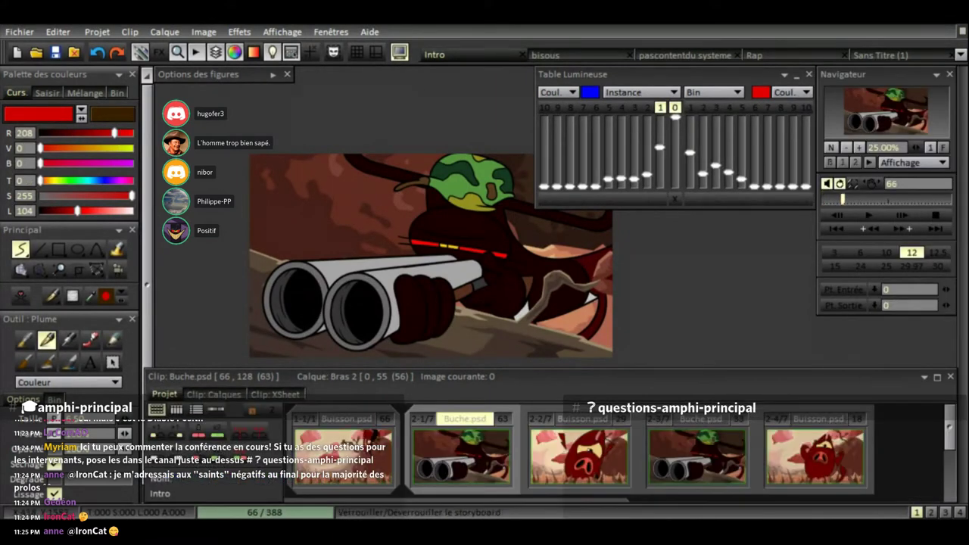
double_click(345, 454)
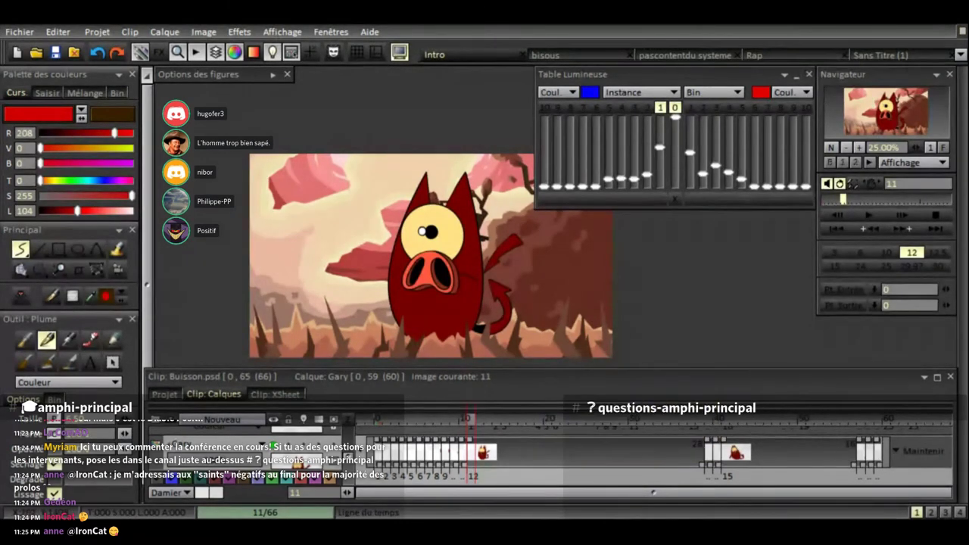
- Show the storyboard overview of the Intro project's clips
left_click(164, 394)
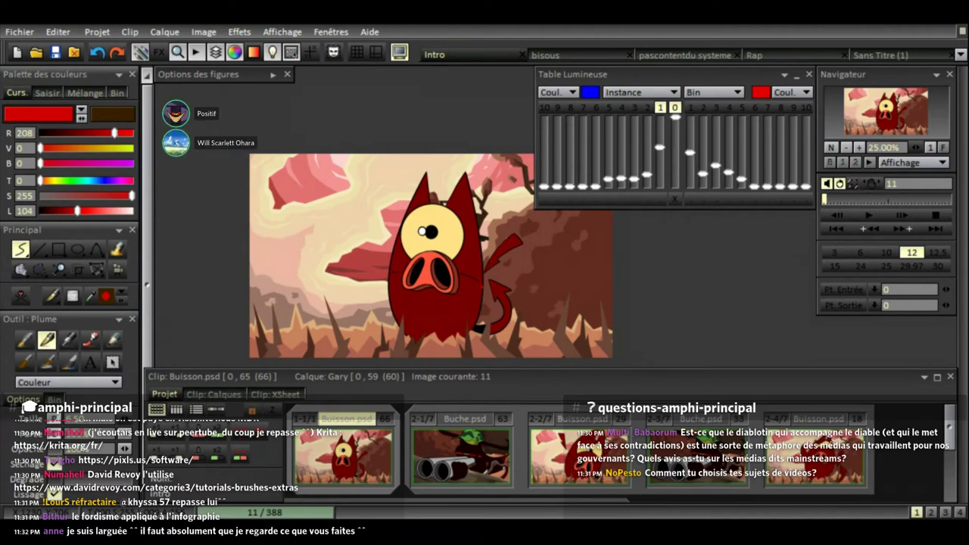
mouse_move(80, 24)
mouse_move(114, 3)
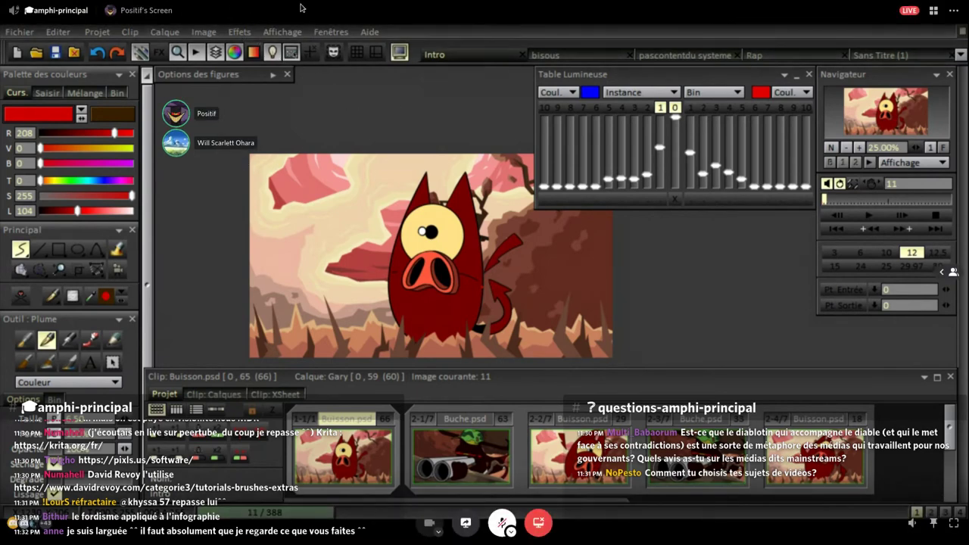
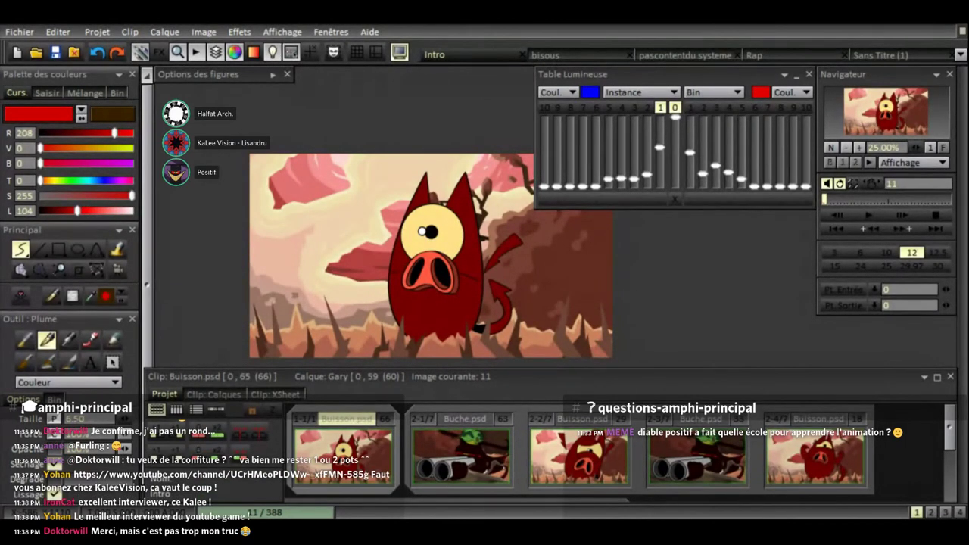
- View the Rap project's storyboard, switch to the bisous project's bureaux Déesse.psd clip and reframe its image
left_click(754, 55)
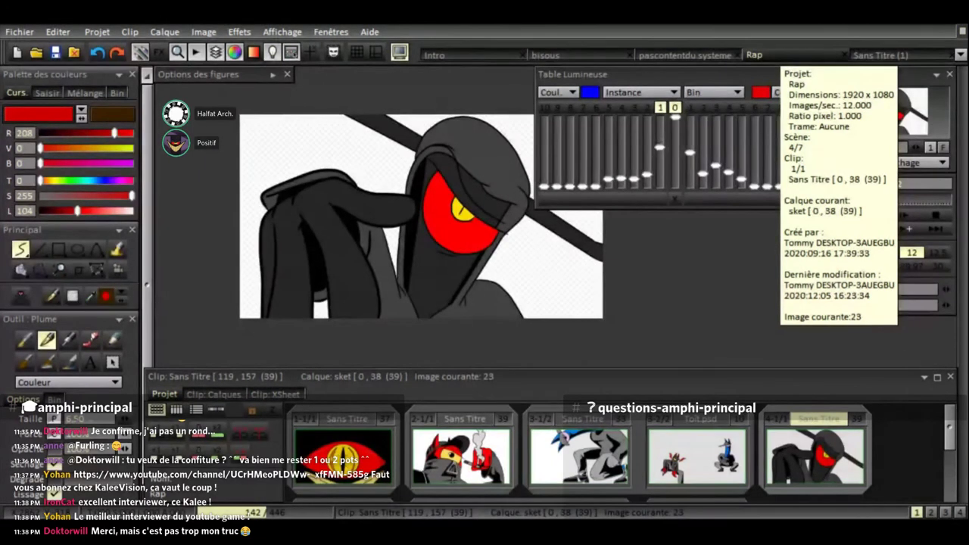
left_click(545, 54)
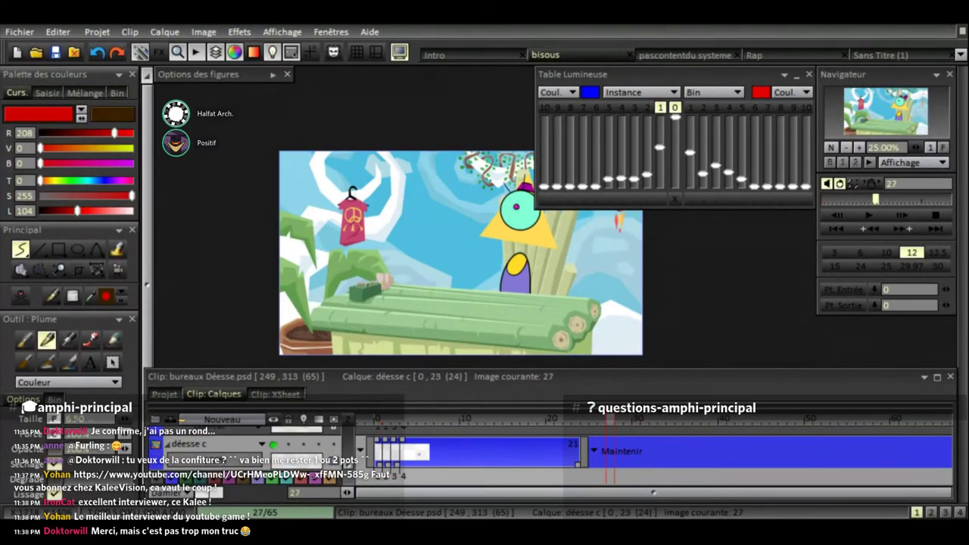
left_click_drag(883, 113, 895, 111)
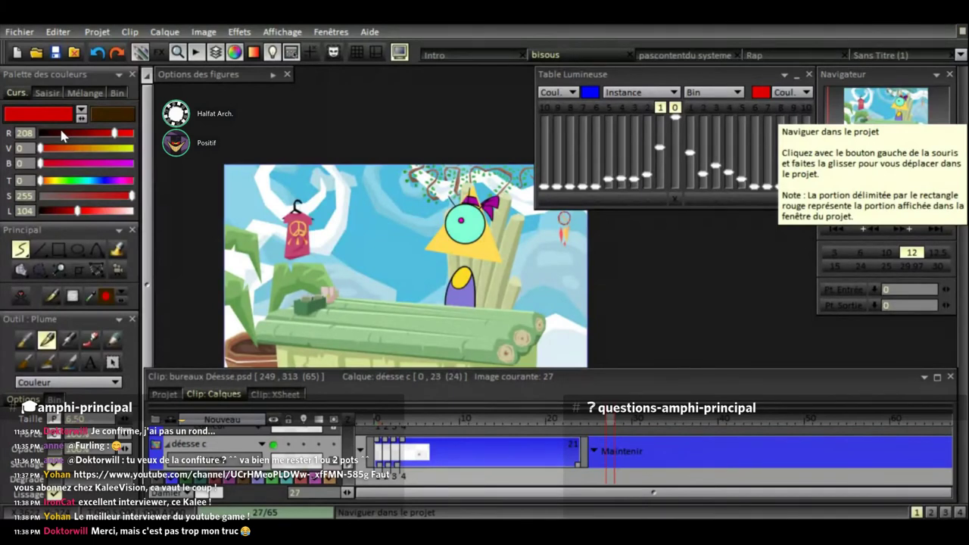
- Step back to frame 24 and forward to frame 31 of the goddess's desk clip, and play it
key("Left")
key("Left")
key("Left")
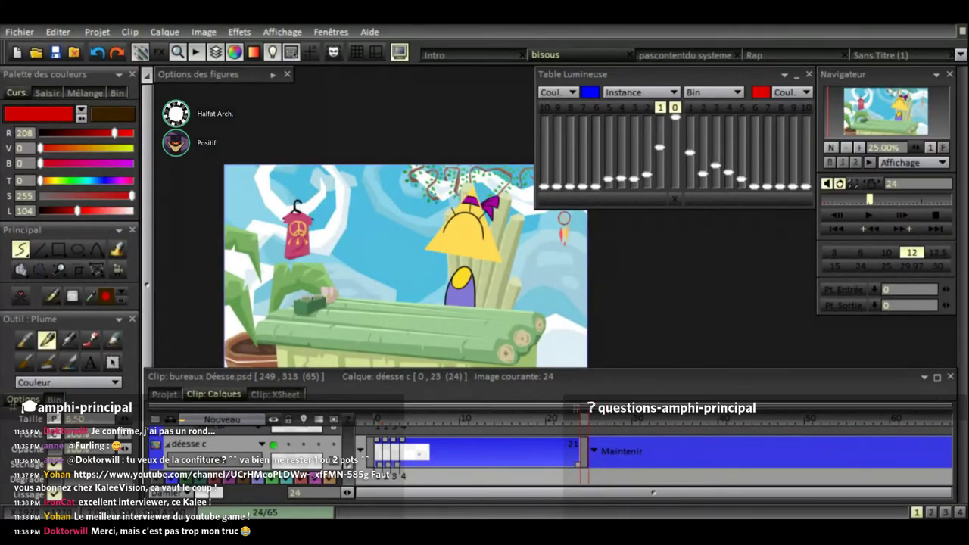
key("Right")
key("Right")
key("Right")
key("Right")
key("Right")
key("Right")
key("Right")
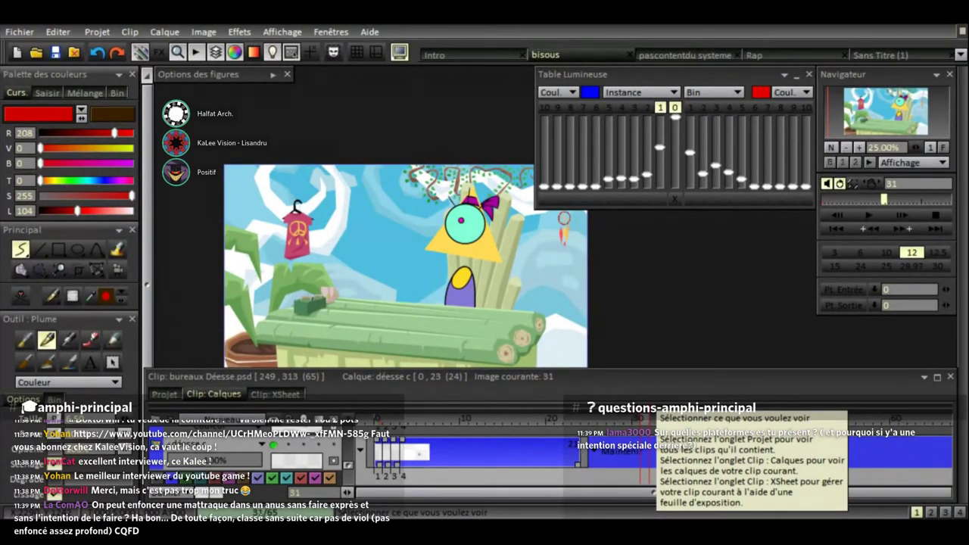
key("Return")
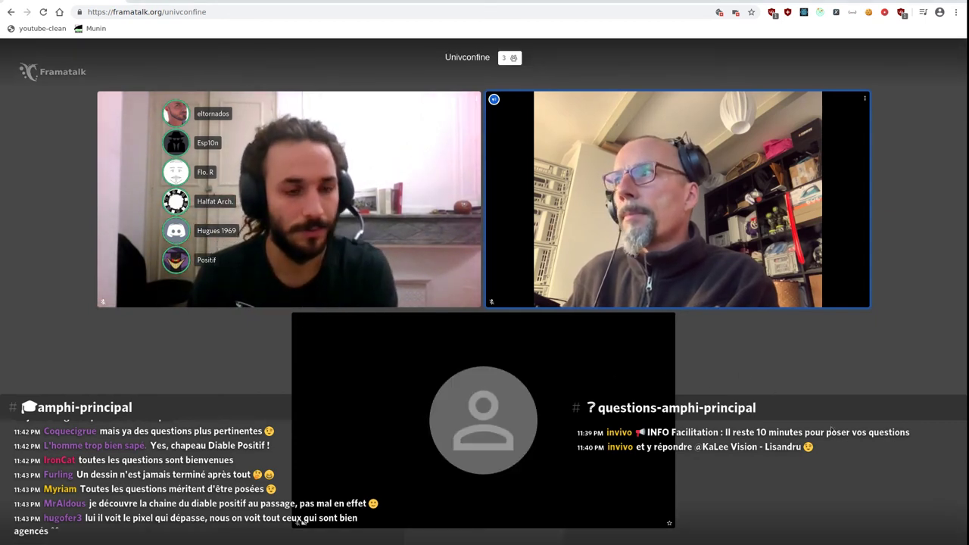
- Switch to the Framatalk call, check its device and additional settings, and close them without saving
left_click(939, 534)
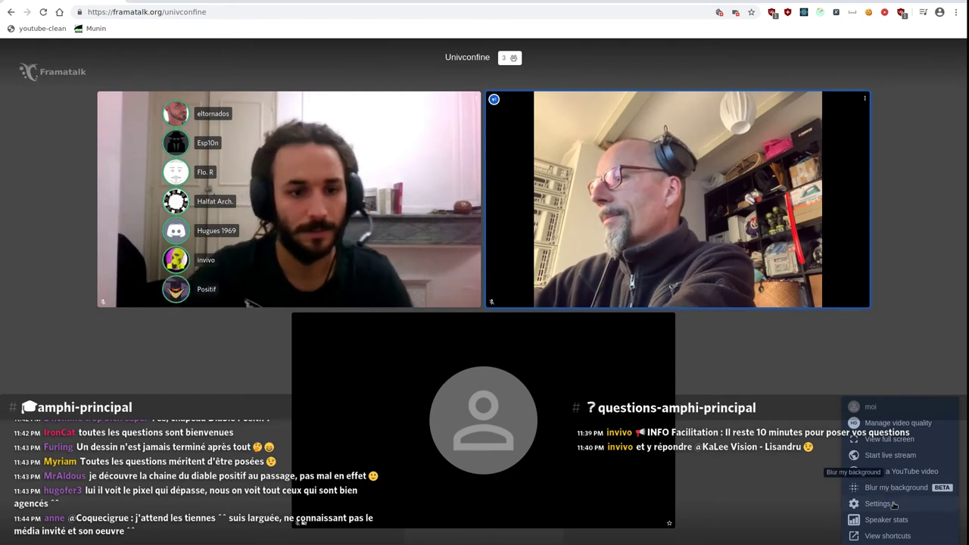
left_click(879, 503)
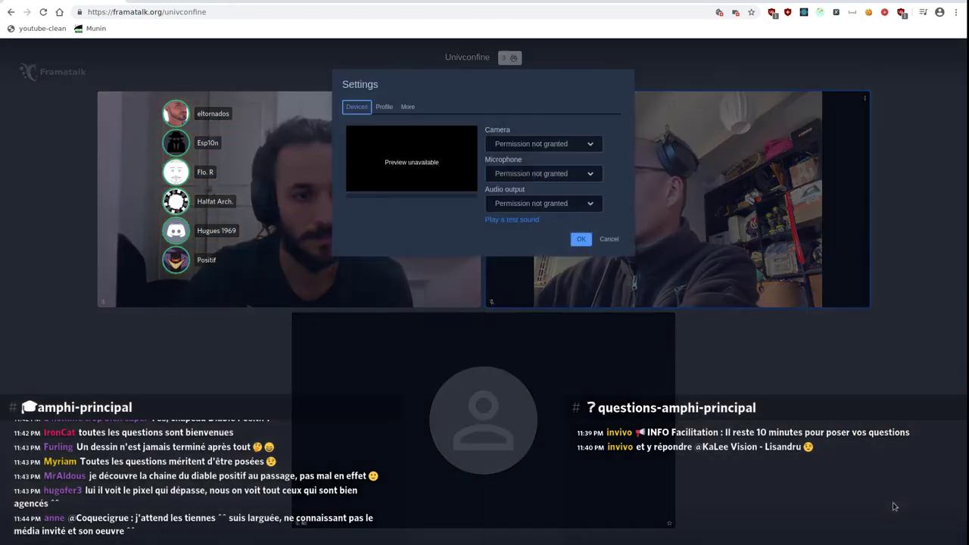
left_click(408, 106)
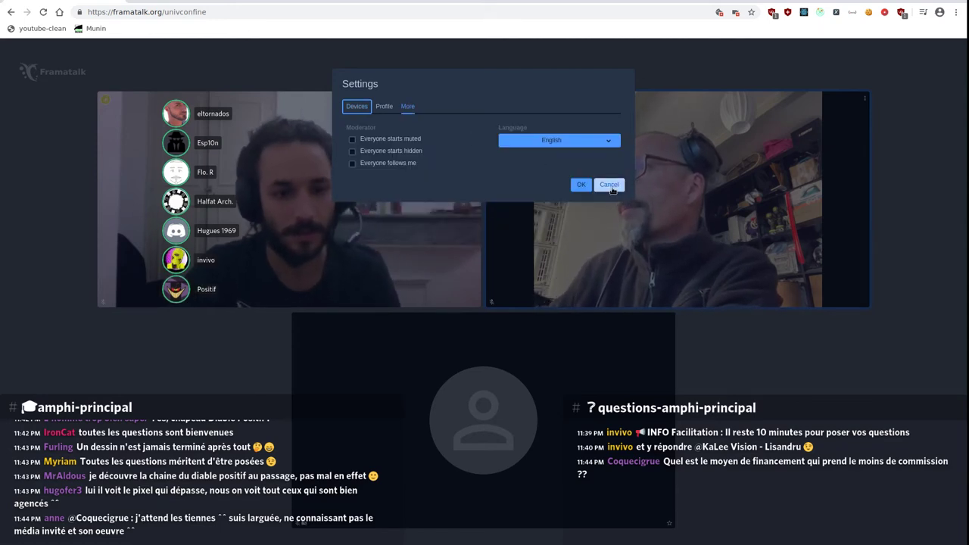
left_click(610, 185)
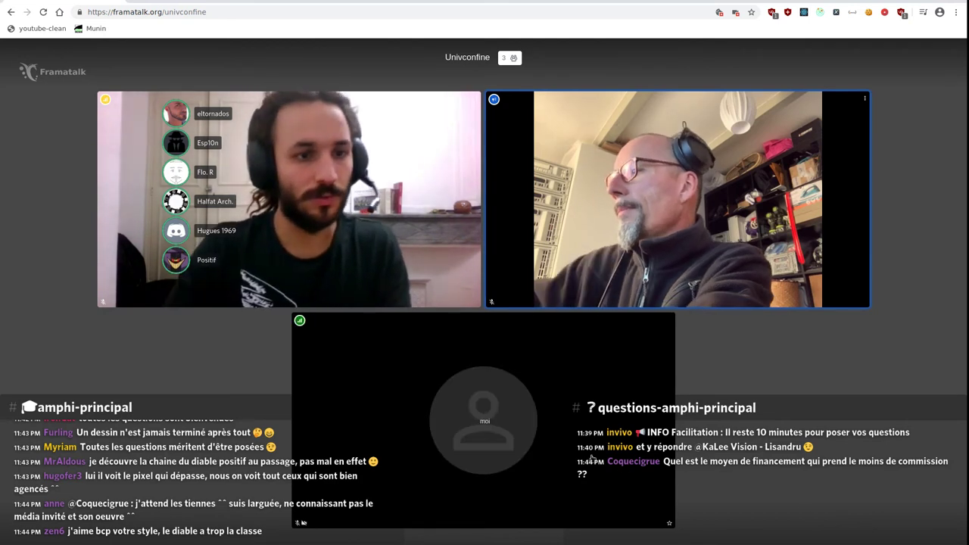
left_click_drag(590, 457, 610, 470)
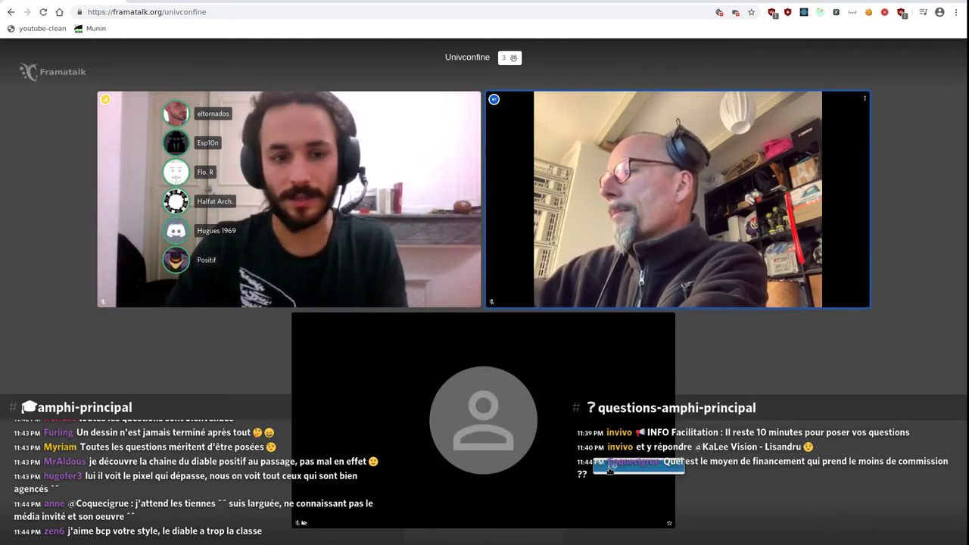
left_click(611, 470)
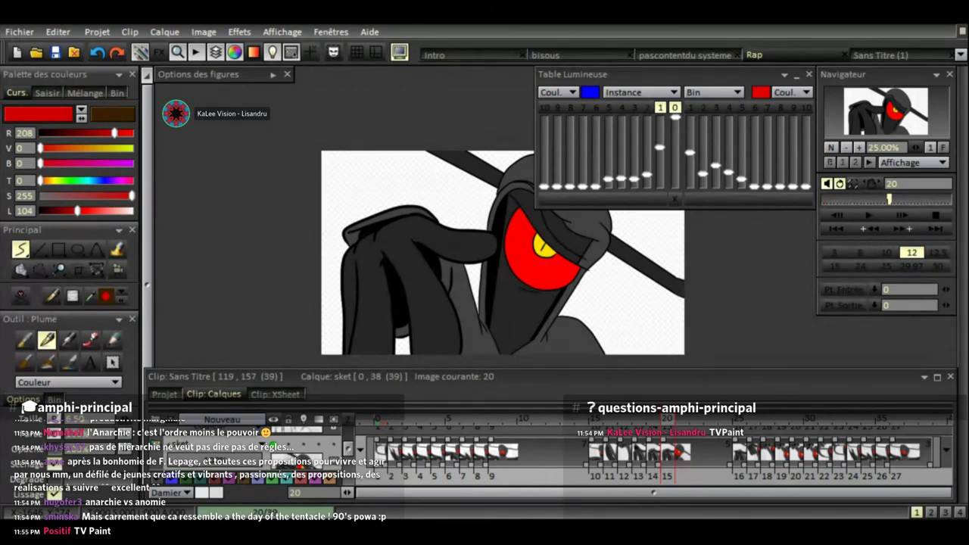
- Switch to the bisous project's bureau diable.psd clip and step back to frame 14
left_click(557, 55)
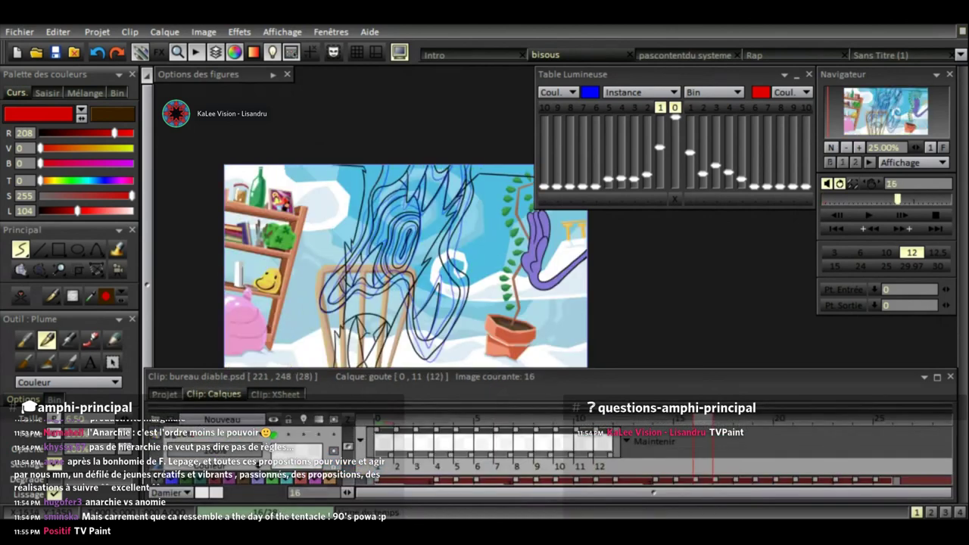
key("Left")
key("Left")
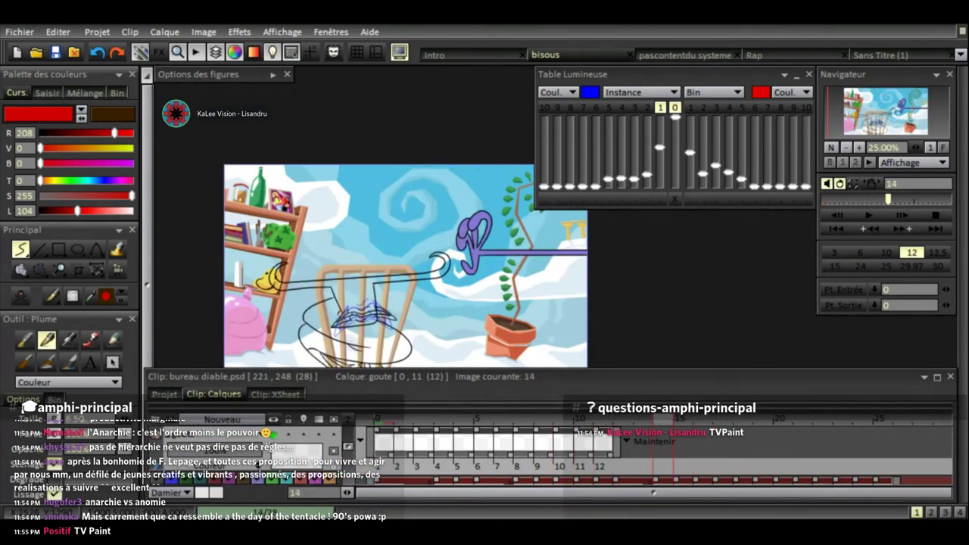
- Step forward to frame 22 of the line-art animation over the chair, and play the clip
key("Right")
key("Right")
key("Right")
key("Right")
key("Right")
key("Right")
key("Right")
key("Right")
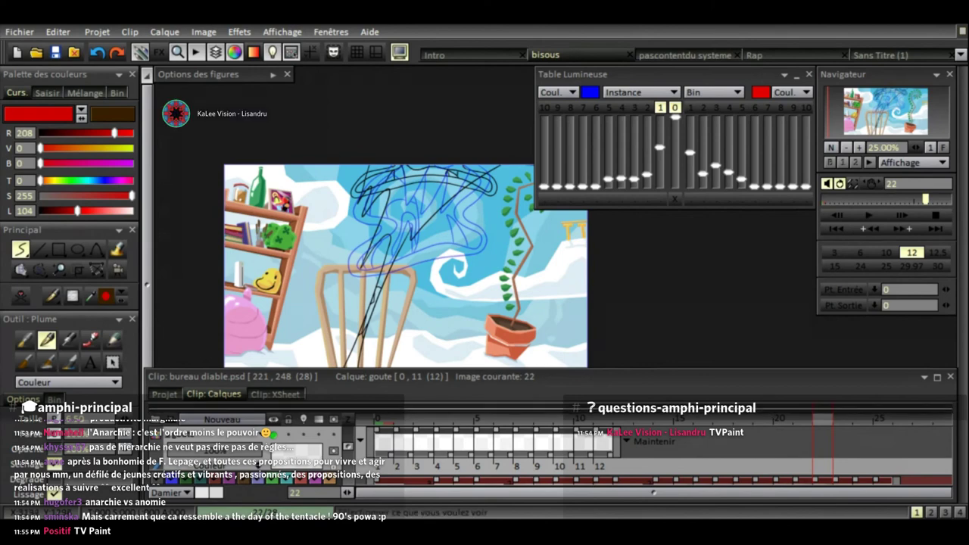
key("Return")
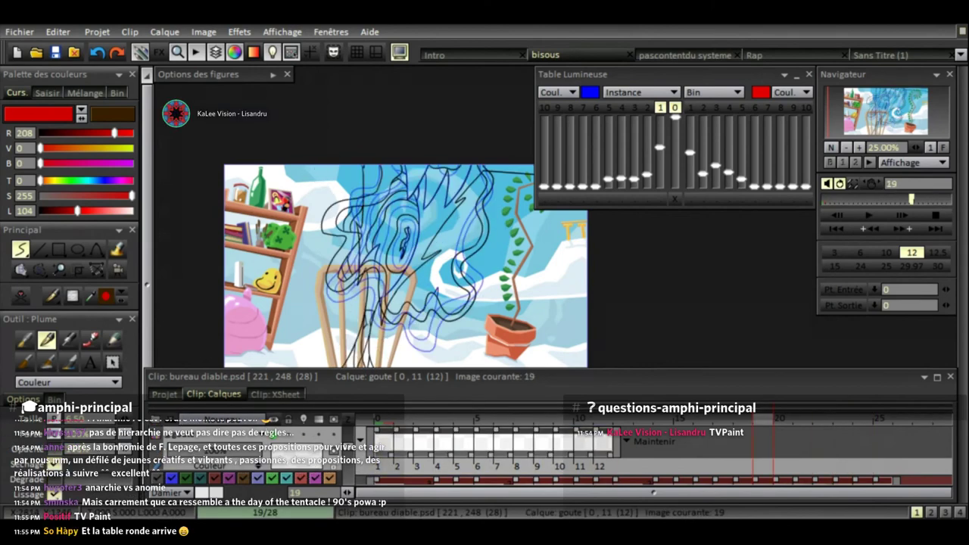